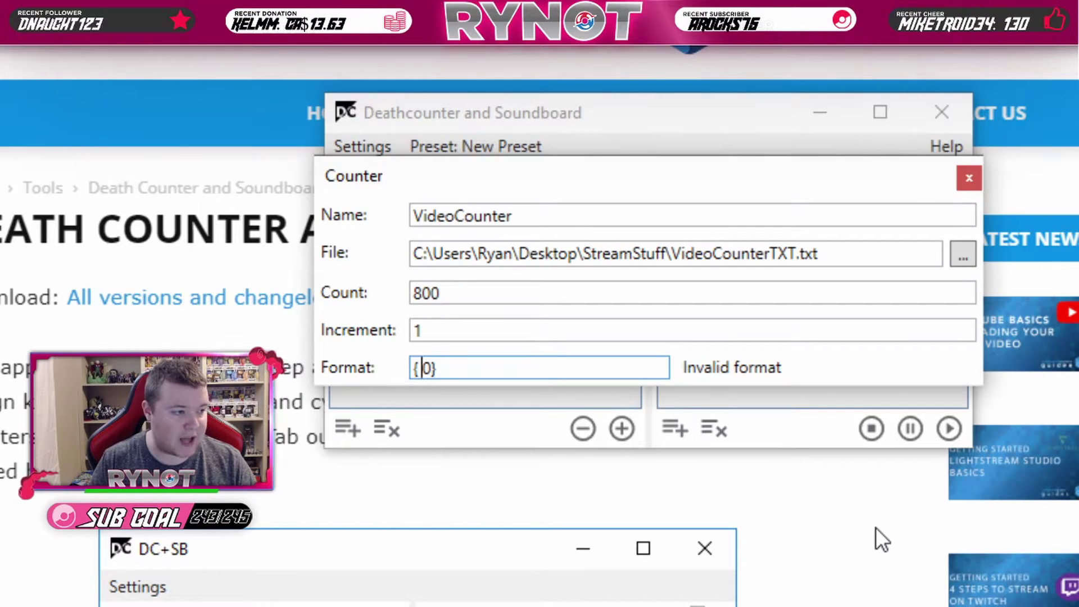
Remove the stray space from the VideoCounter format and try 'Count: {0}'.
key("BackSpace")
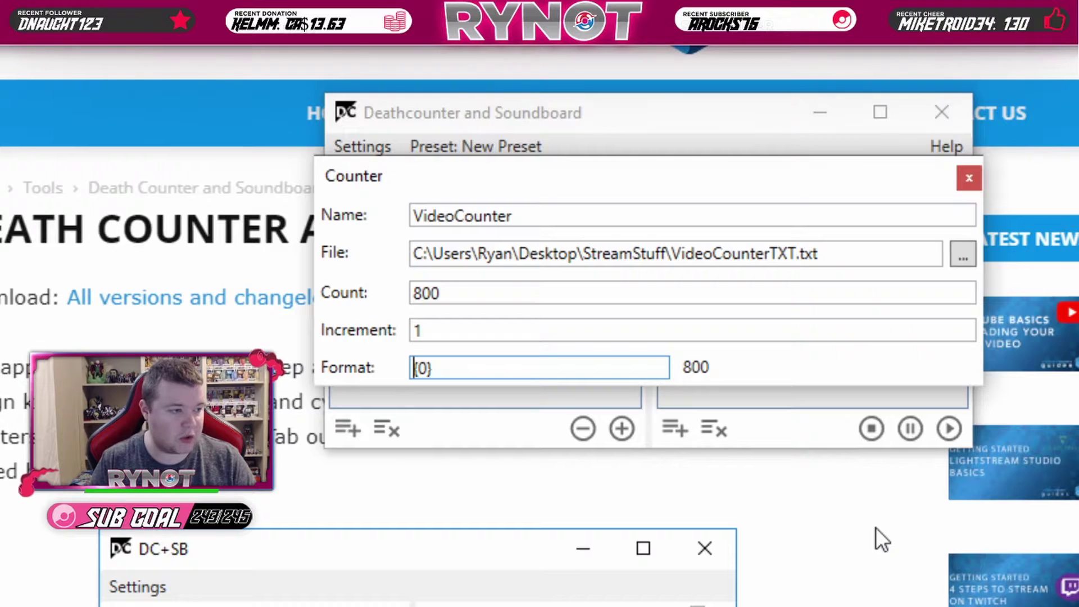
key("Home")
type("Coun")
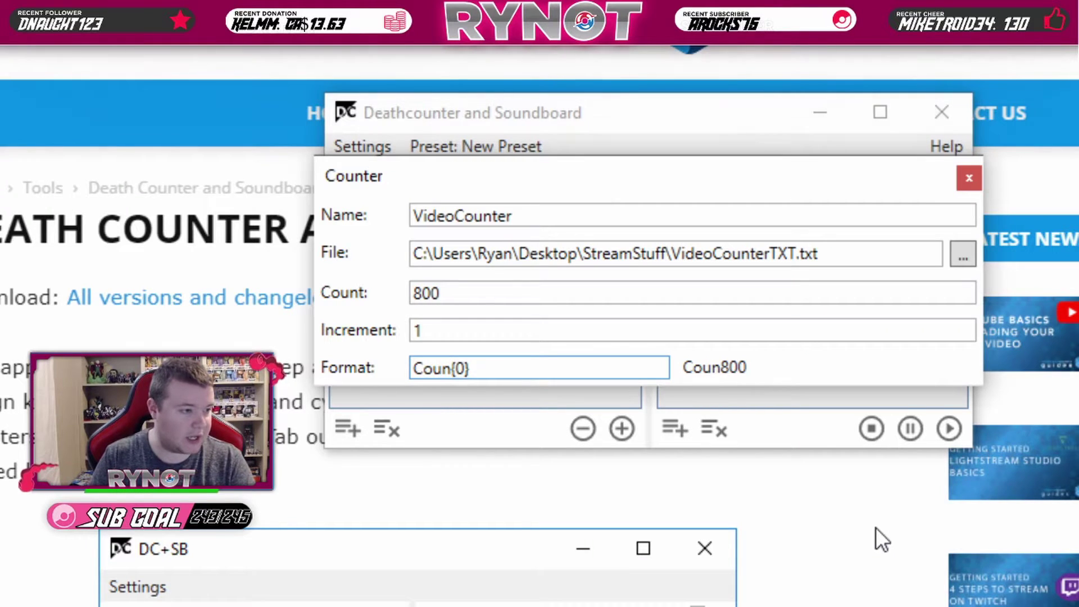
type("t:")
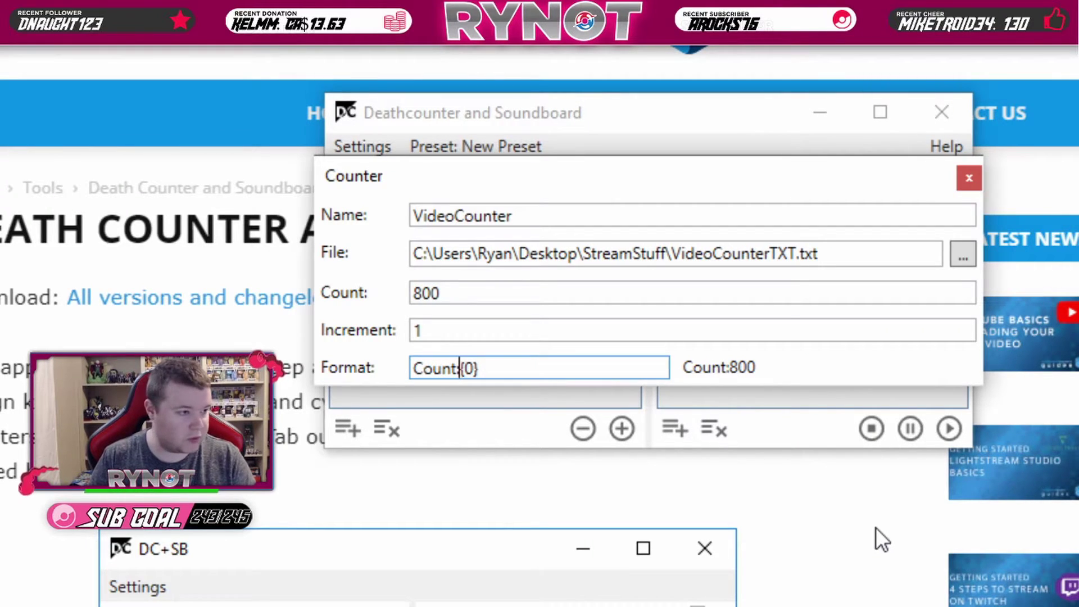
Delete the 'Count:' label so the format is just {0}, and save the counter.
key("End")
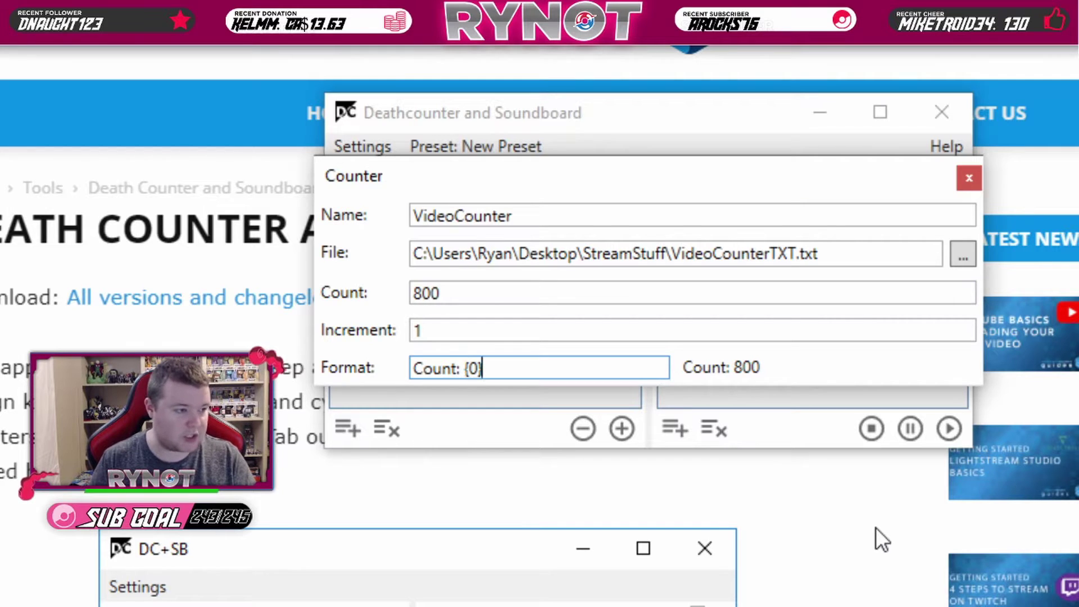
key("Left")
key("shift+Left")
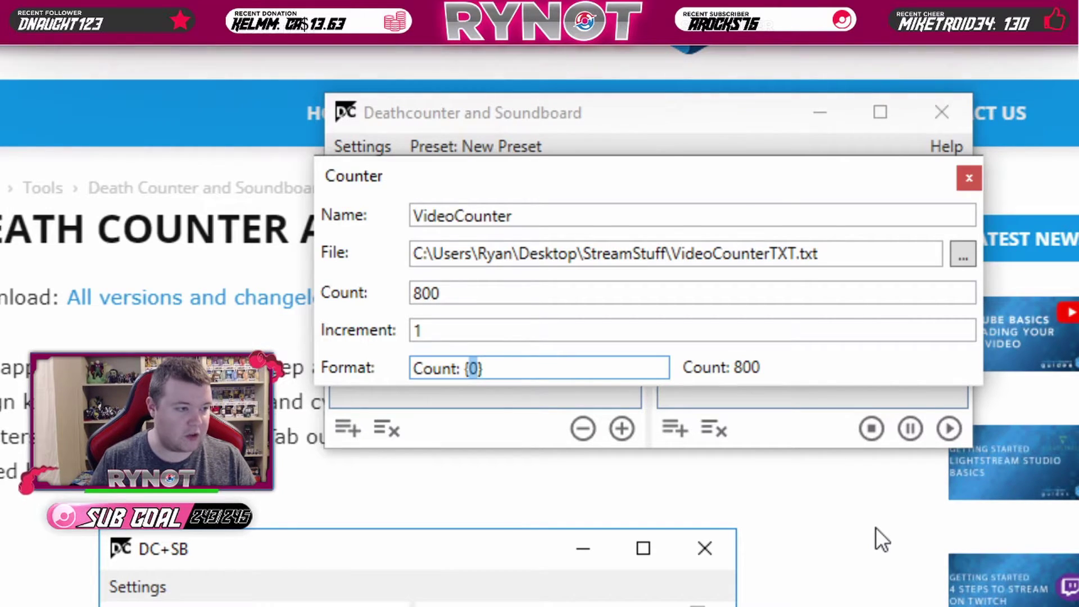
key("Left")
key("Left")
key("shift+Left")
key("shift+Left")
key("shift+Left")
key("shift+Left")
key("shift+Left")
key("shift+Left")
key("shift+Left")
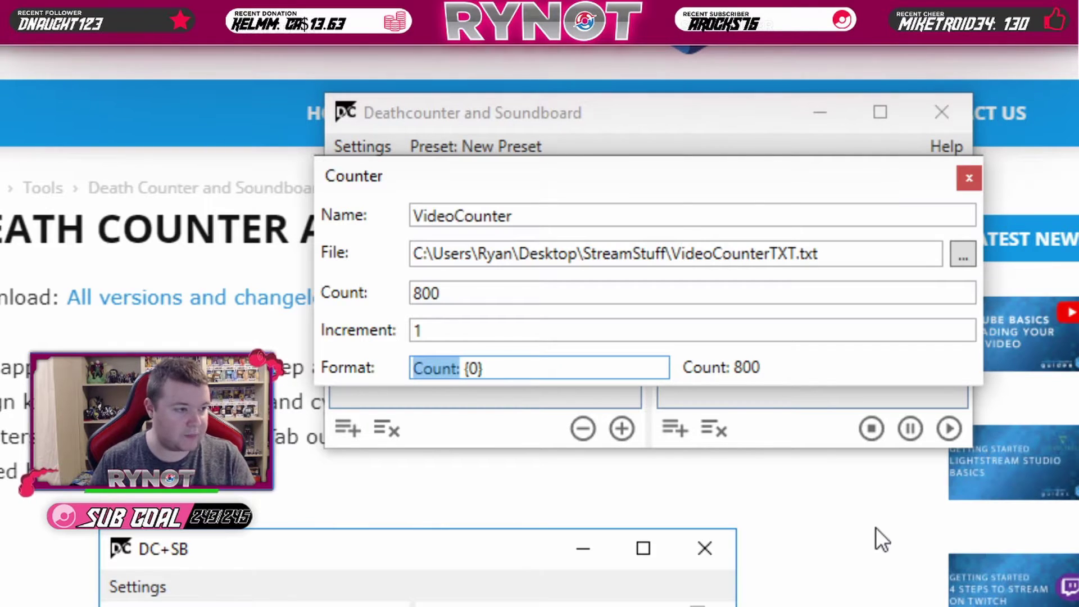
key("BackSpace")
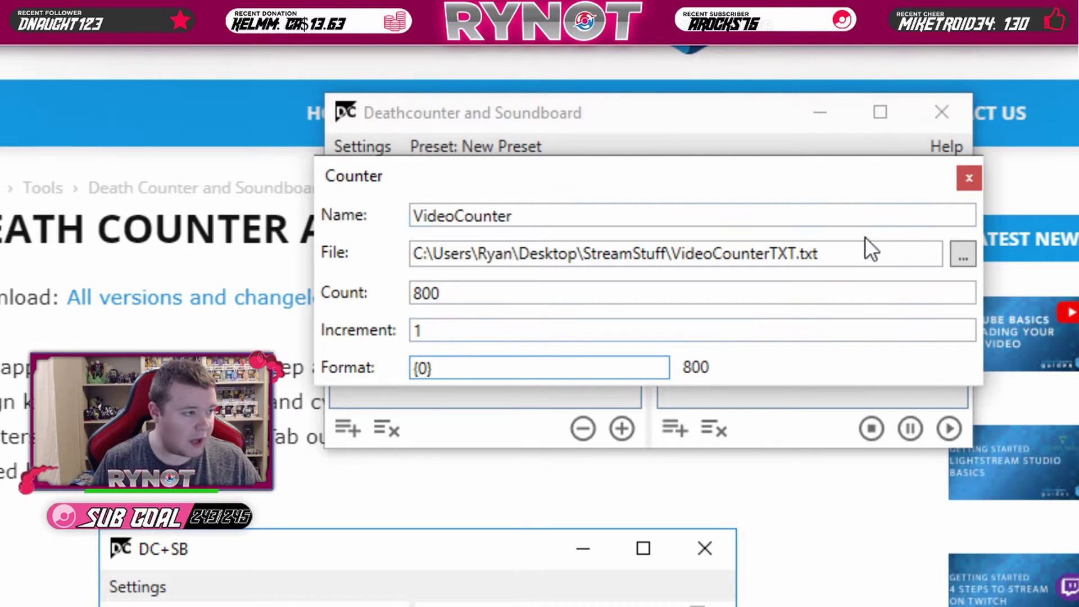
left_click(968, 179)
Test VideoCounter by raising it to 801 and lowering it back to 800, then open Settings.
left_click(475, 292)
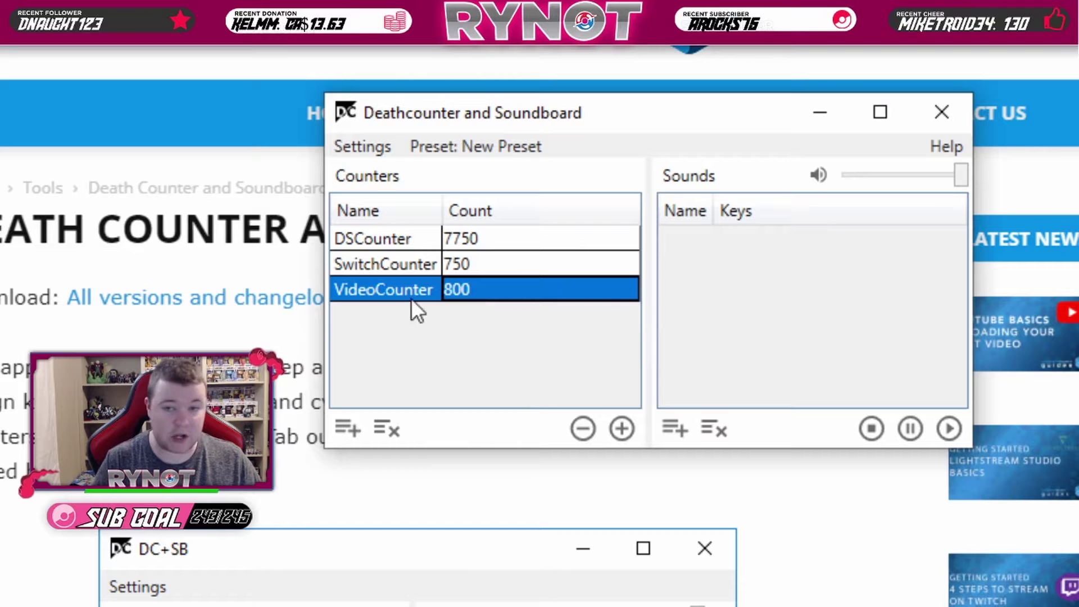
key("KP_Add")
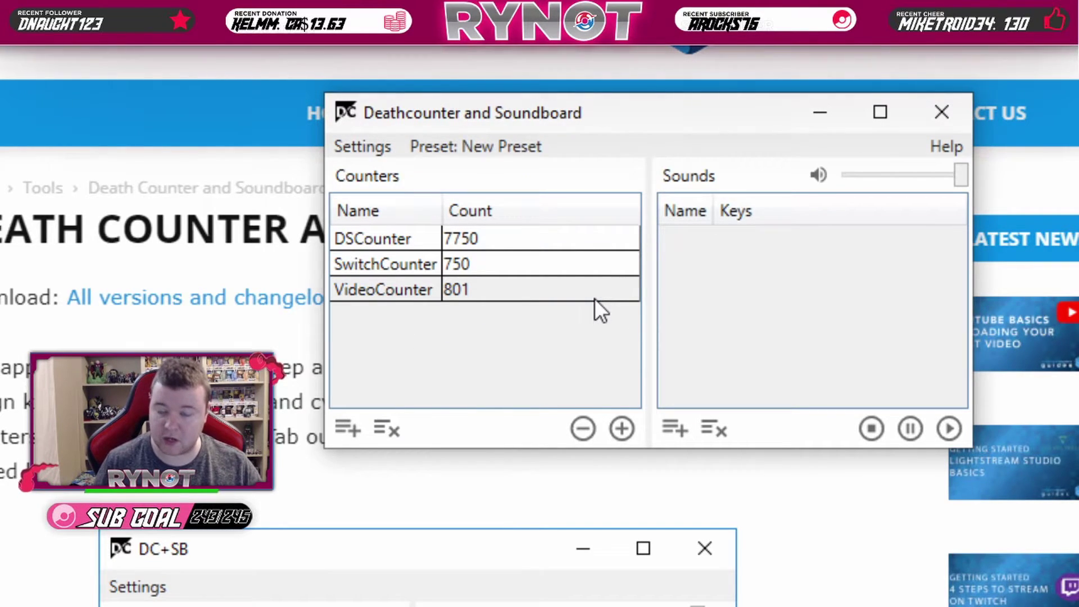
key("KP_Subtract")
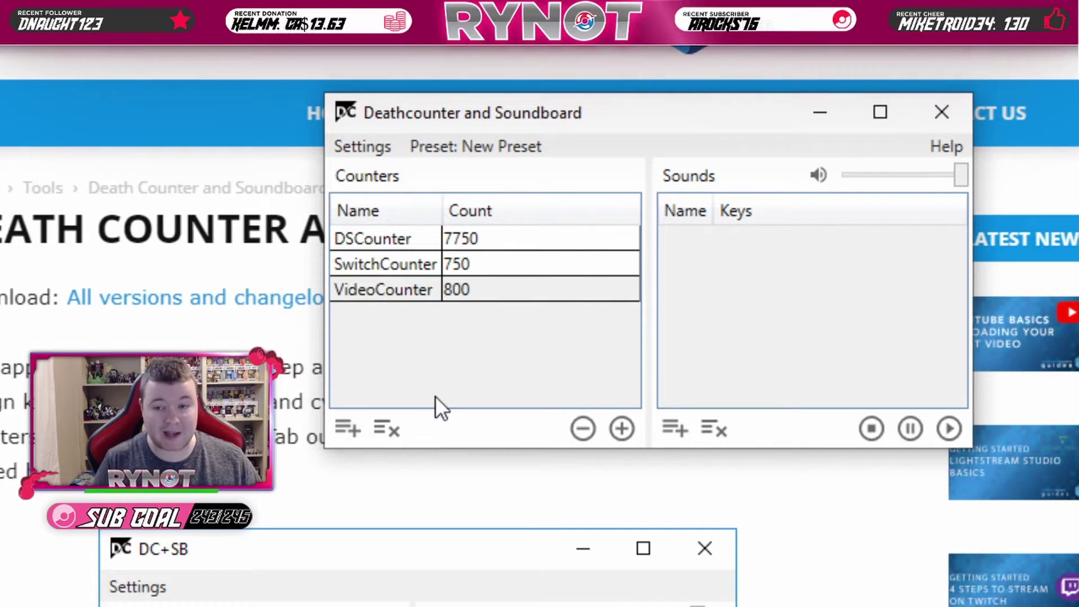
left_click(369, 148)
Check the Keyboard hotkeys (Increment ADD, Decrement SUBTRACT, Next MULTIPLY) and close Settings.
left_click_drag(681, 89, 660, 102)
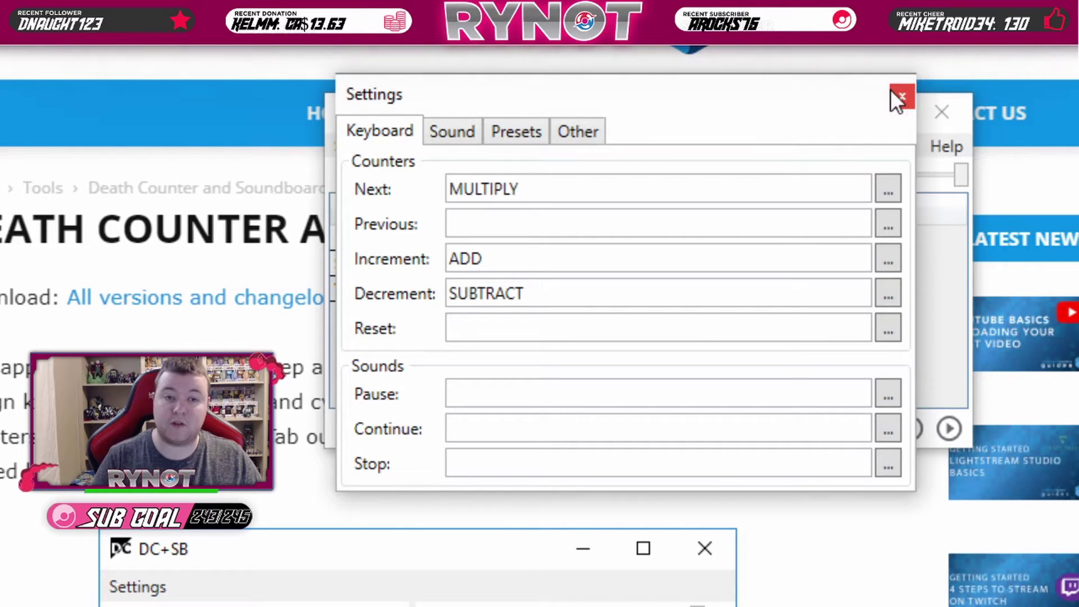
left_click(909, 99)
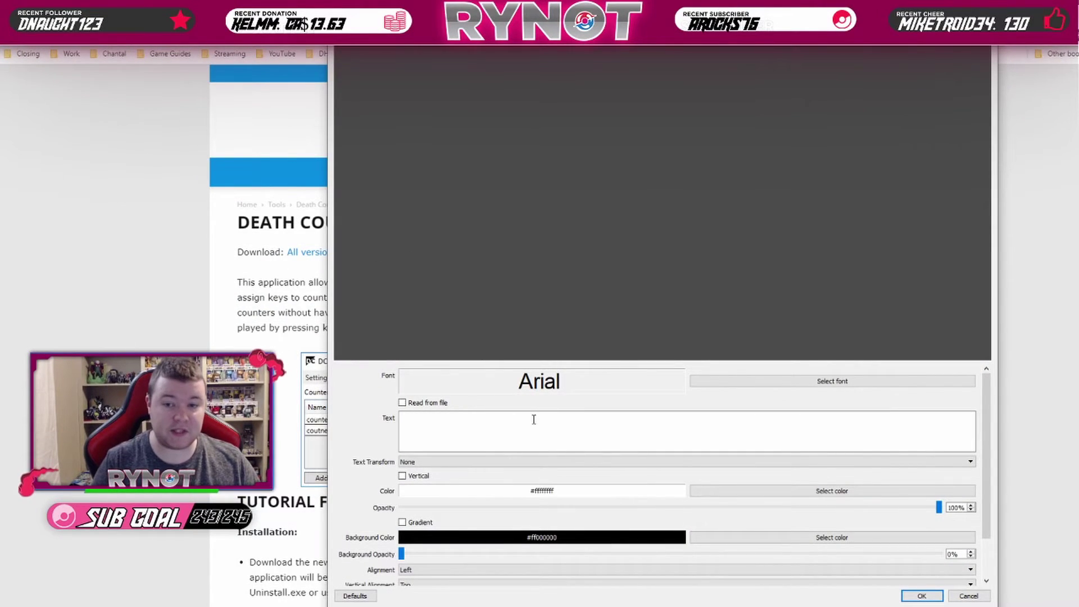
Set the text source to read 'Counter:' in black.
left_click(532, 427)
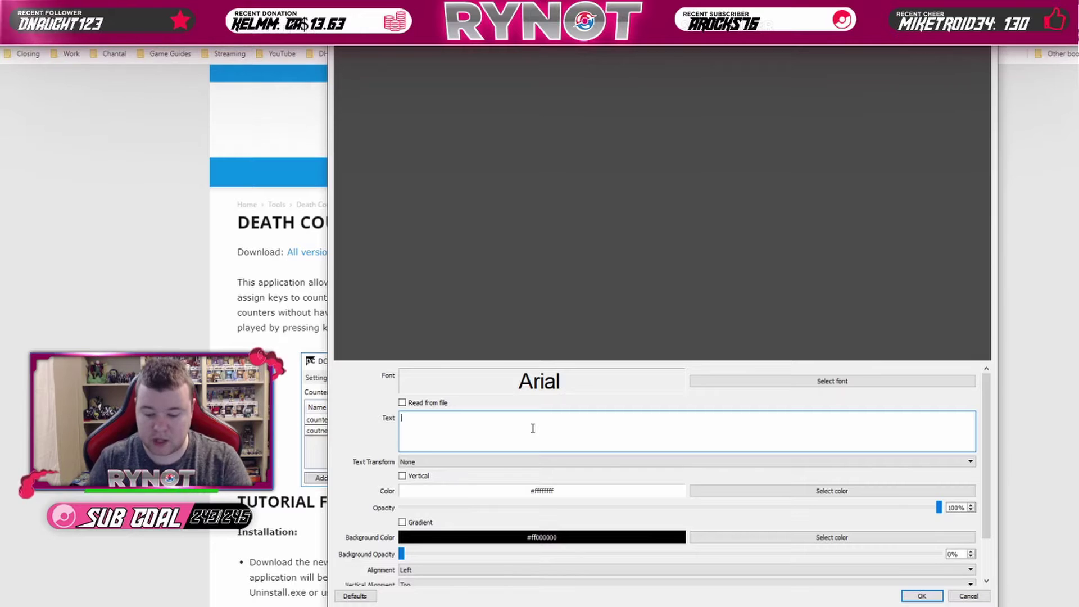
type("Counter:")
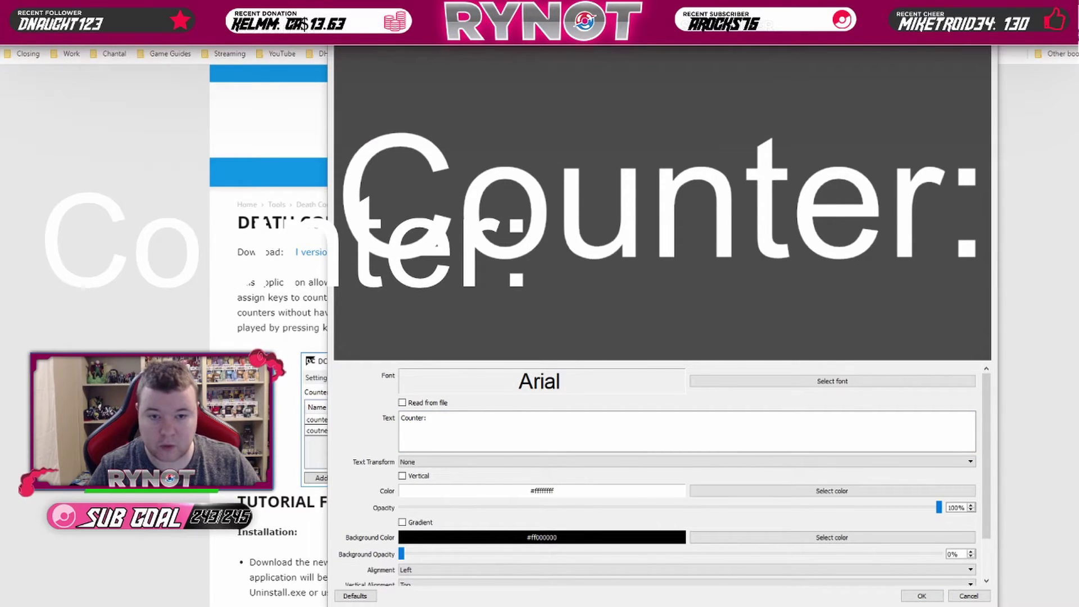
left_click(753, 492)
left_click(525, 232)
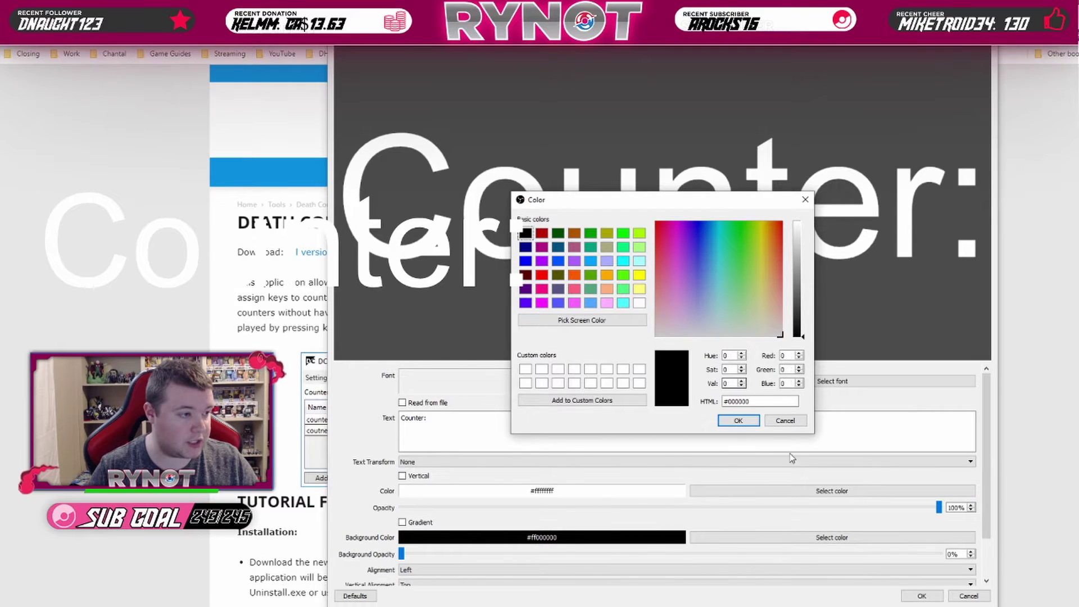
left_click(738, 420)
Enable a white outline on the text and raise its size to 11.
scroll(569, 465, "down", 2)
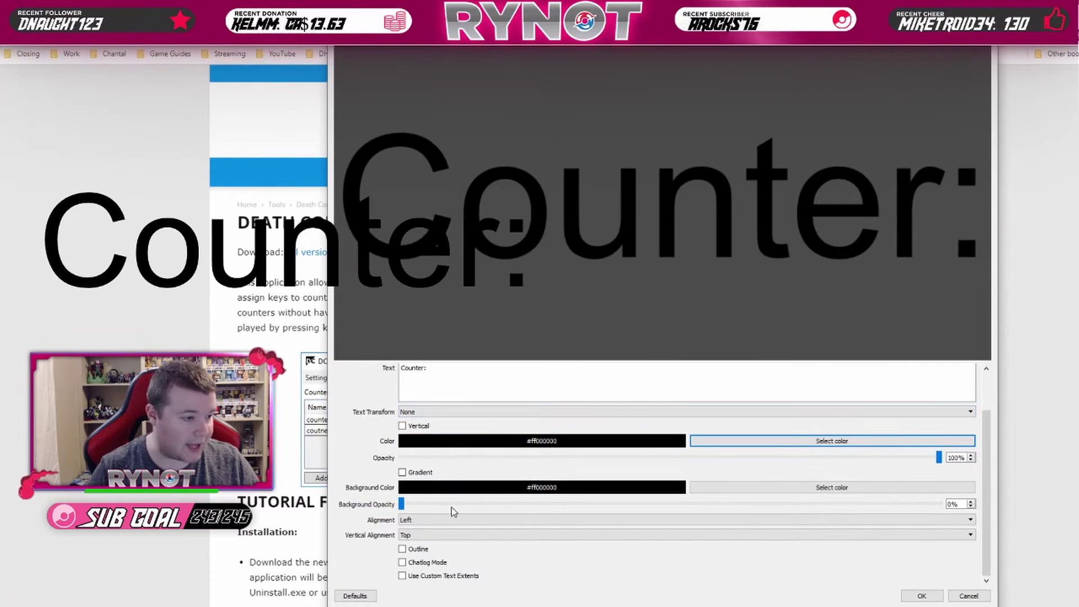
left_click(402, 550)
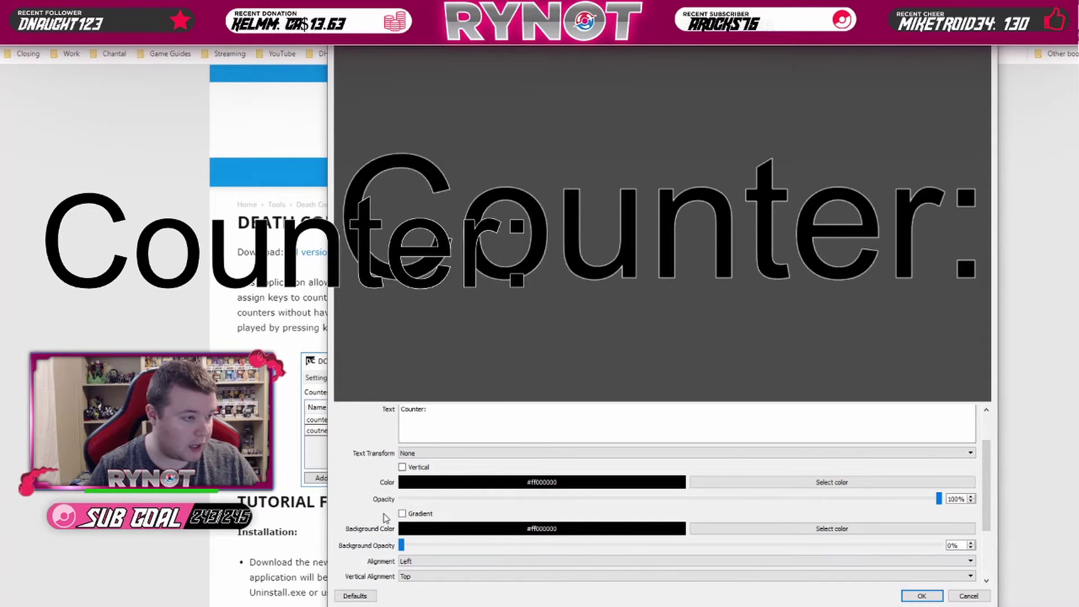
scroll(594, 547, "down", 2)
left_click(971, 513)
left_click(971, 514)
left_click(971, 513)
left_click(971, 513)
left_click(971, 513)
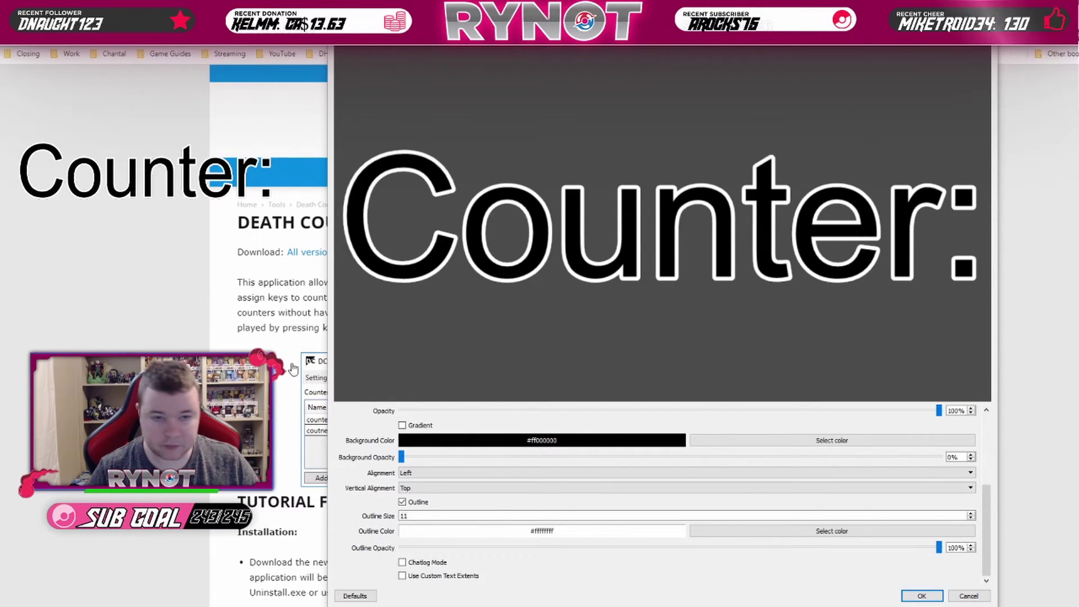
scroll(699, 494, "up", 5)
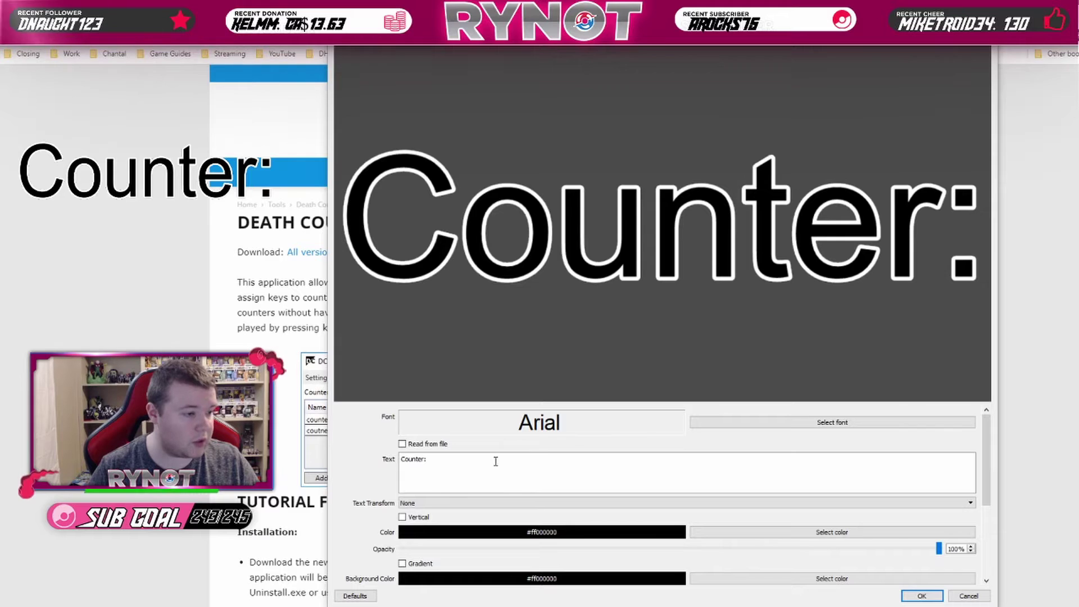
left_click_drag(447, 459, 380, 462)
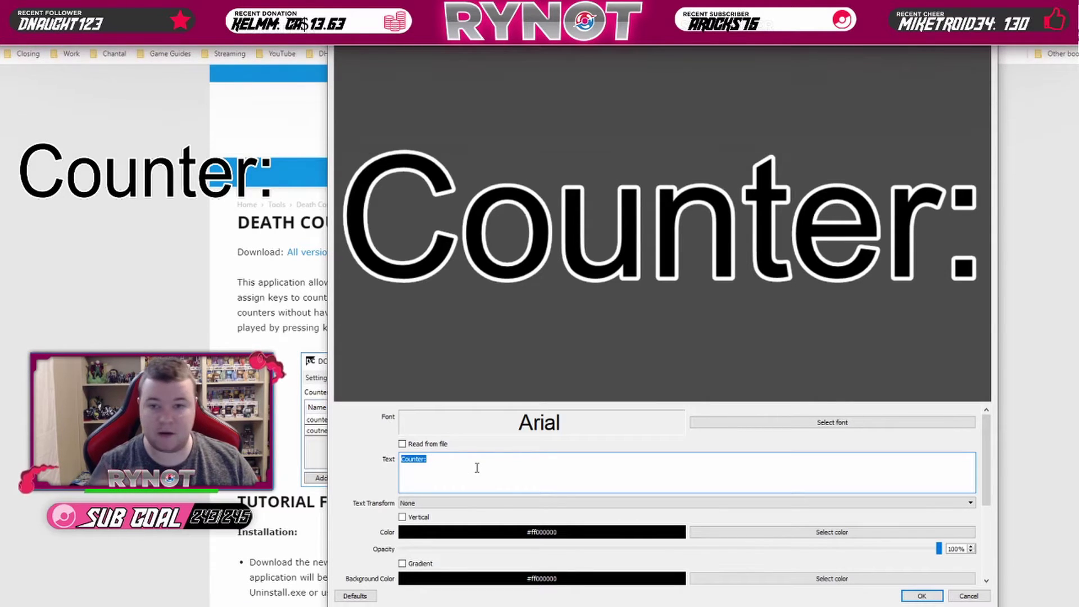
Make the text source read from StreamStuff's VideoCounterTXT.txt, showing 800, and apply.
left_click(422, 445)
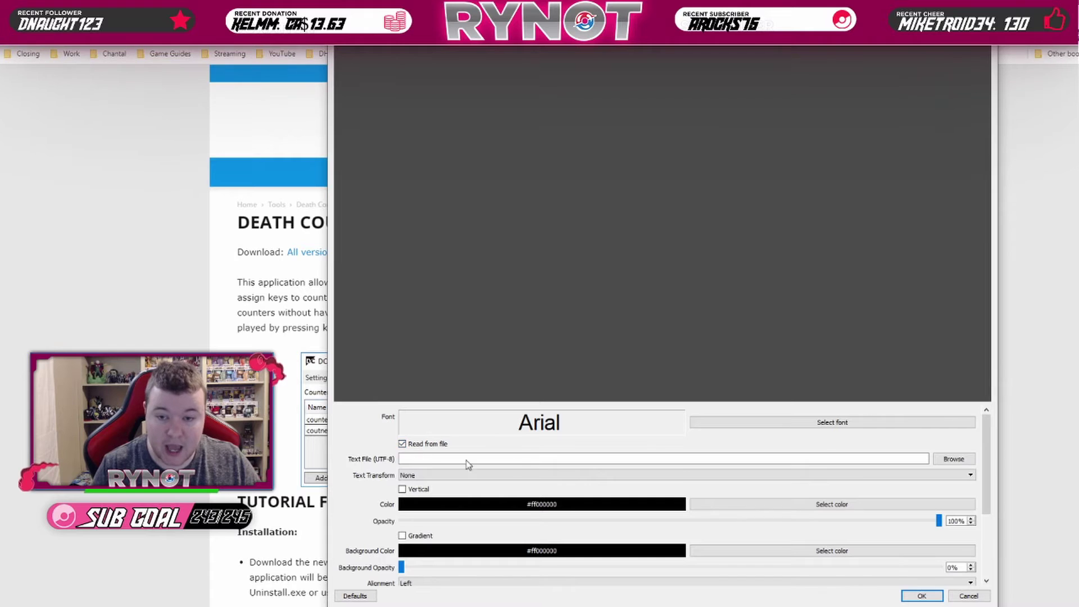
left_click(955, 460)
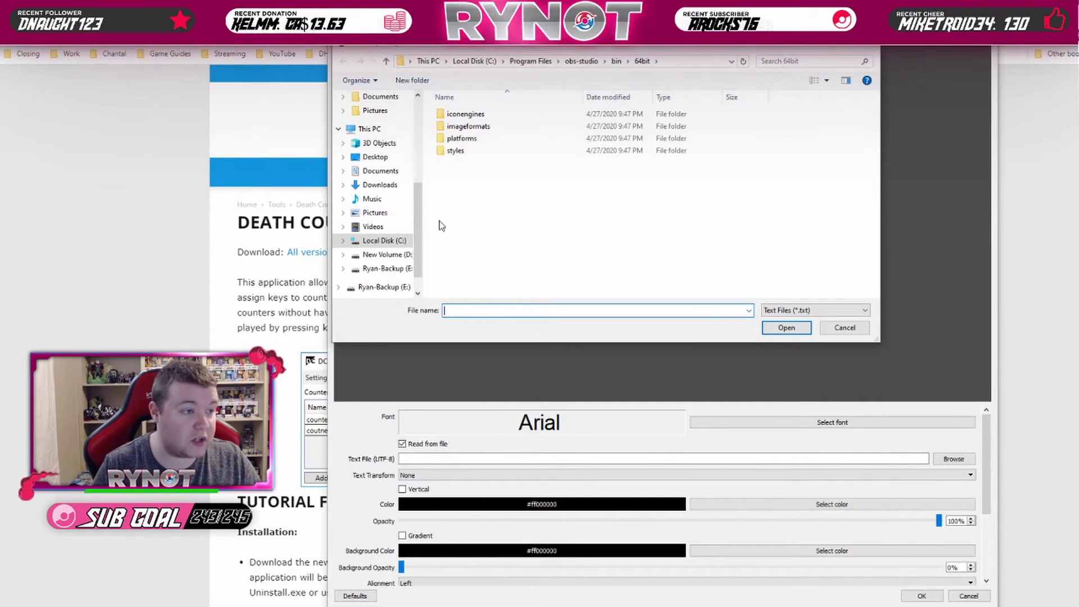
scroll(416, 214, "up", 5)
left_click(381, 175)
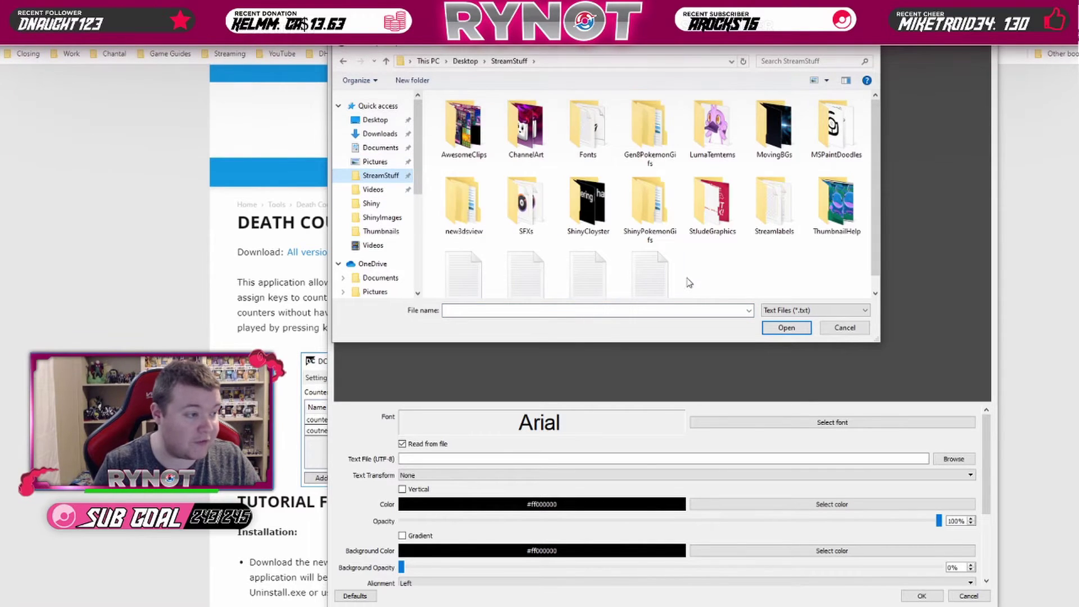
left_click(650, 275)
left_click(786, 328)
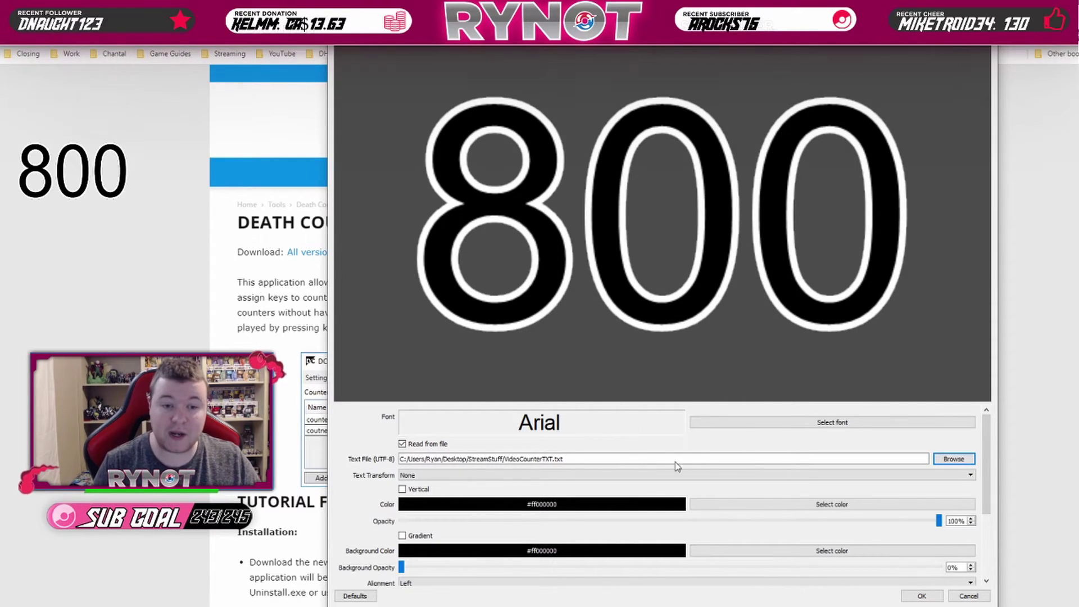
left_click(921, 596)
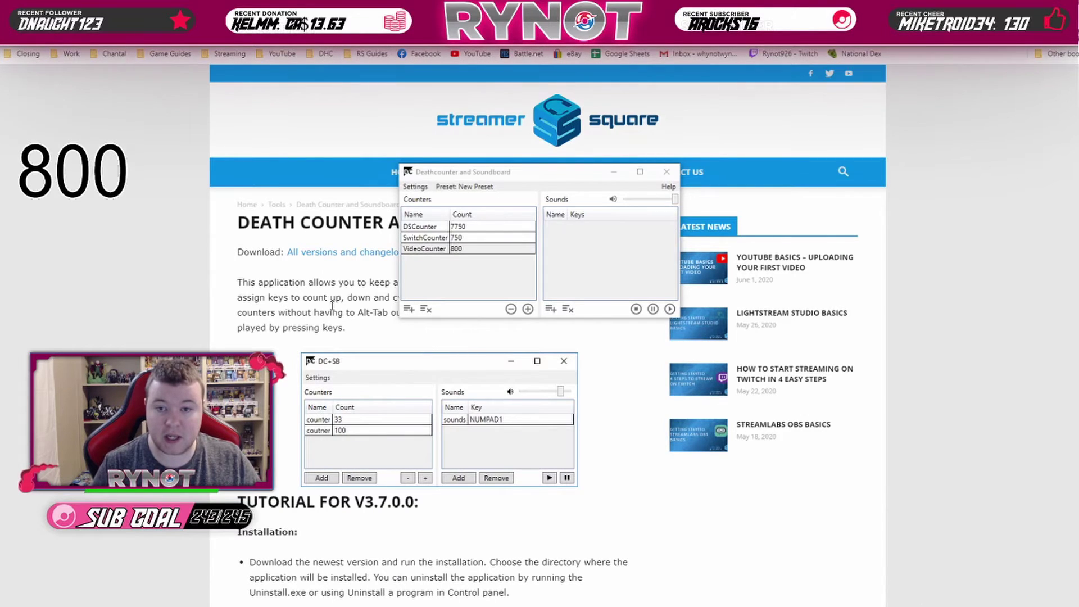
Raise VideoCounter to 803 with Numpad + so the overlay updates to match.
left_click(474, 250)
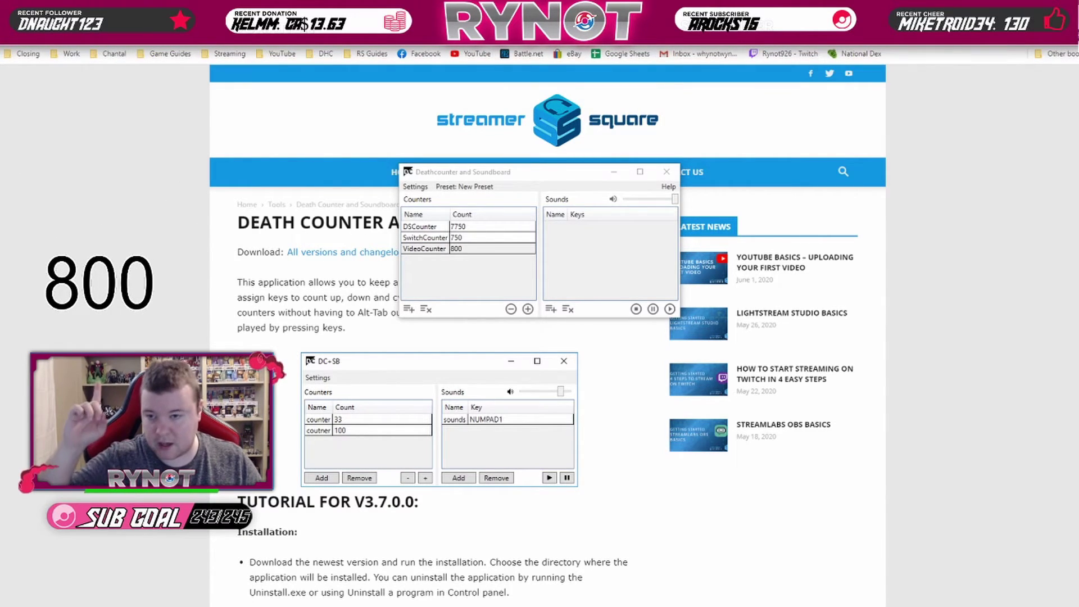
left_click_drag(488, 167, 346, 195)
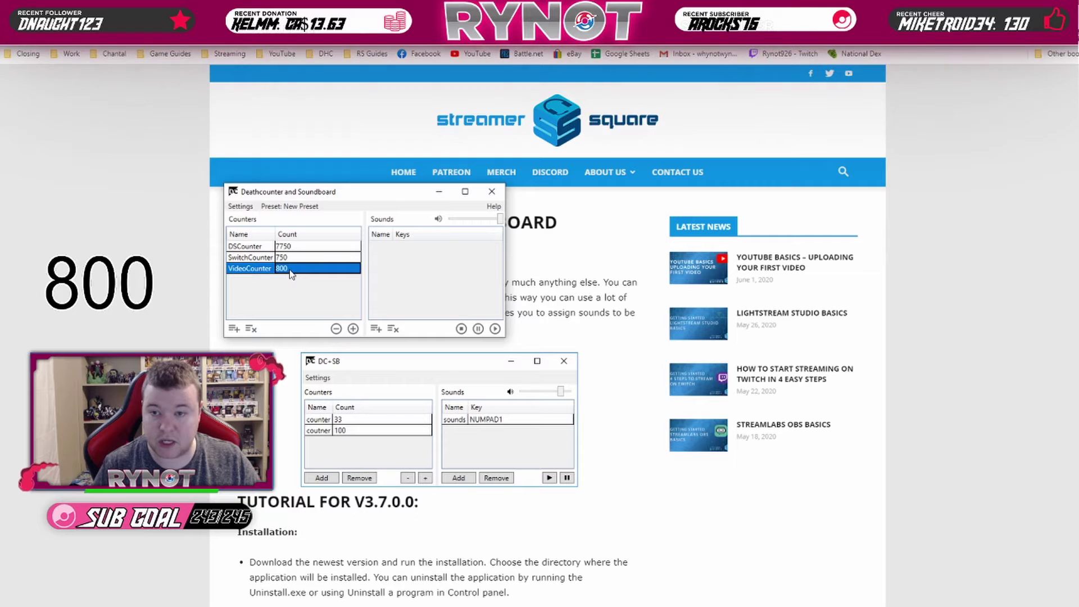
key("KP_Add")
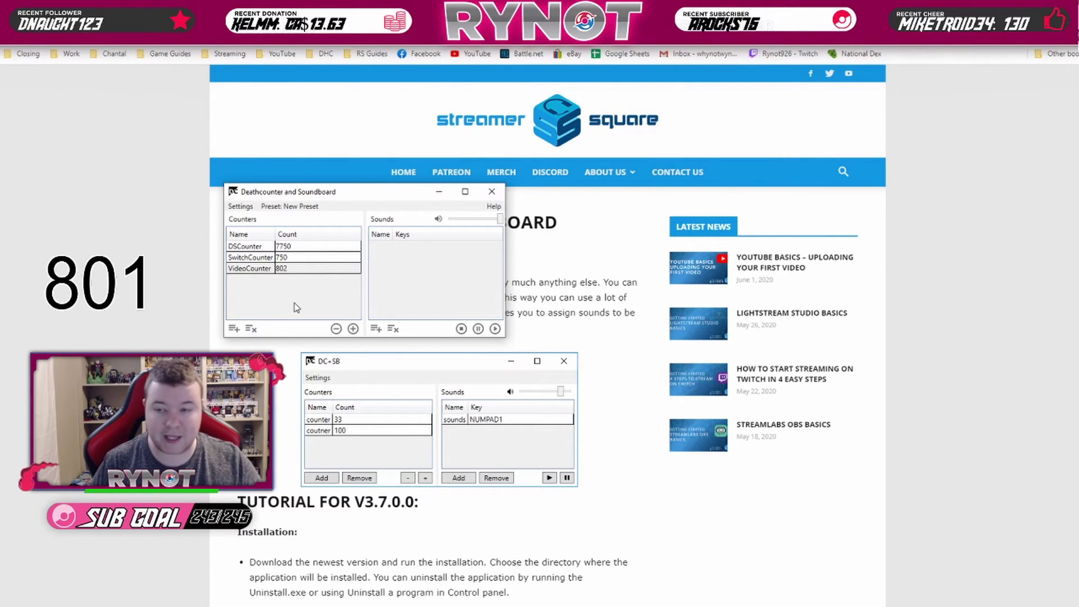
key("KP_Add")
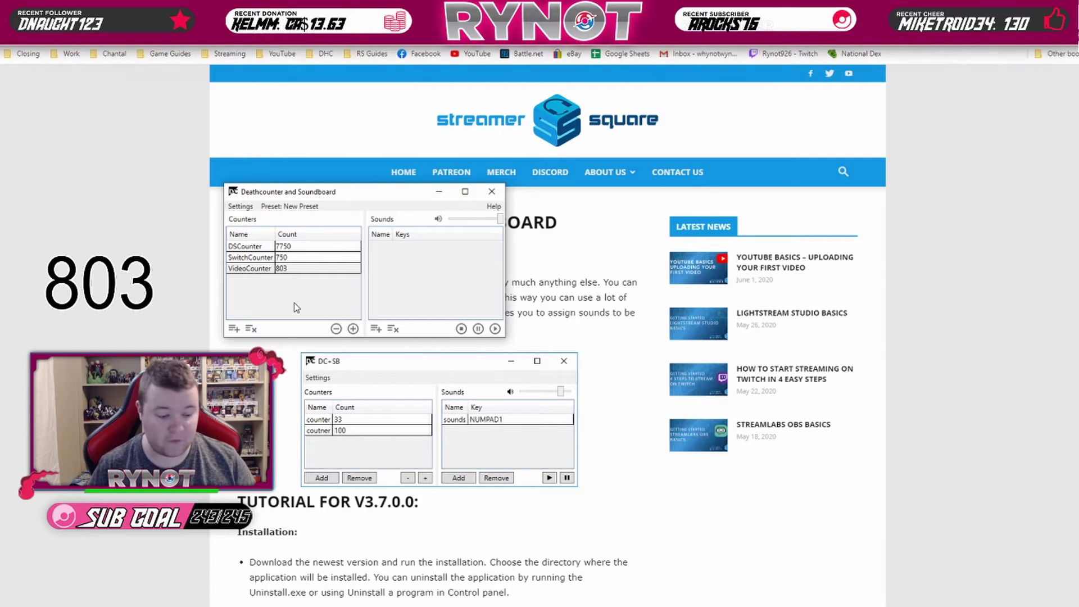